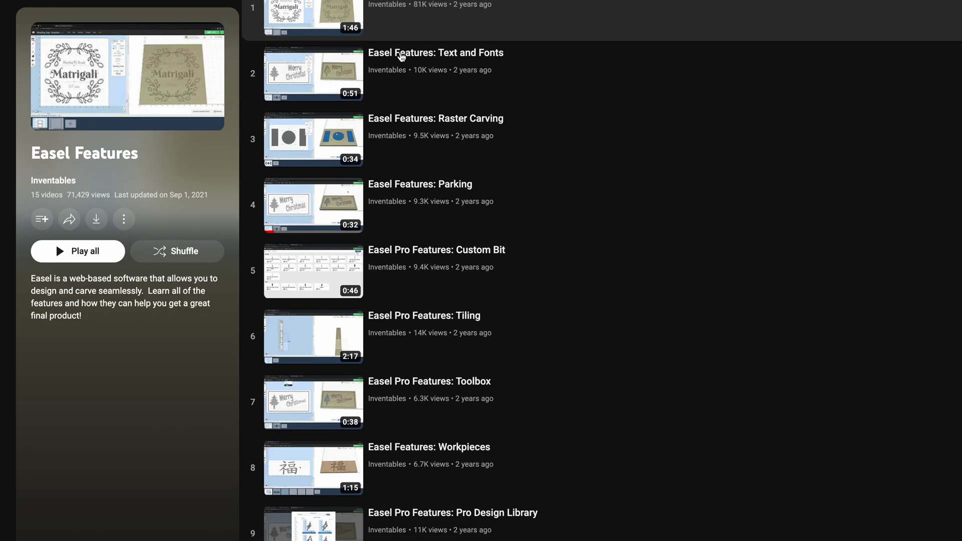
Look through the Easel Features video playlist and the Inventables projects page.
{"action": "scroll", "coordinate": [401, 57], "scroll_direction": "down", "scroll_amount": 2}
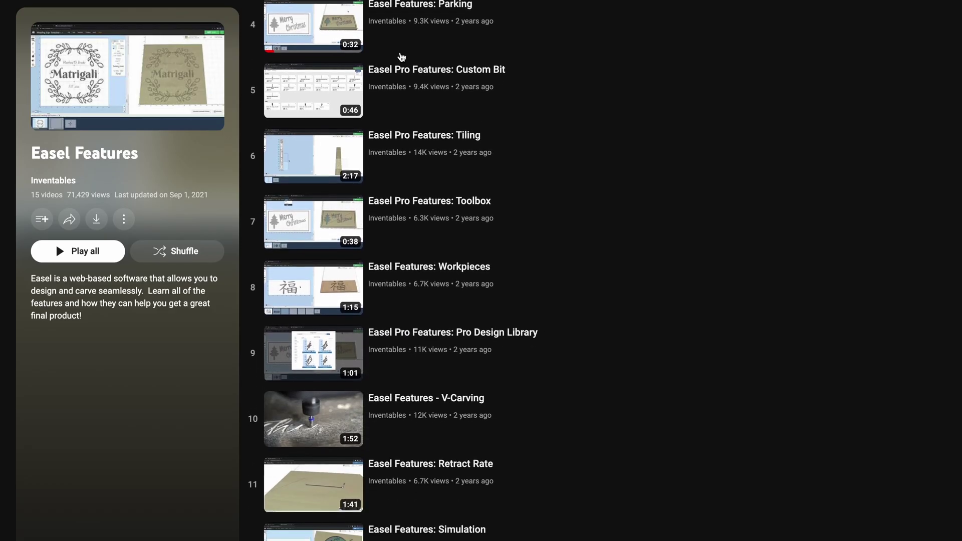
{"action": "scroll", "coordinate": [402, 56], "scroll_direction": "down", "scroll_amount": 1}
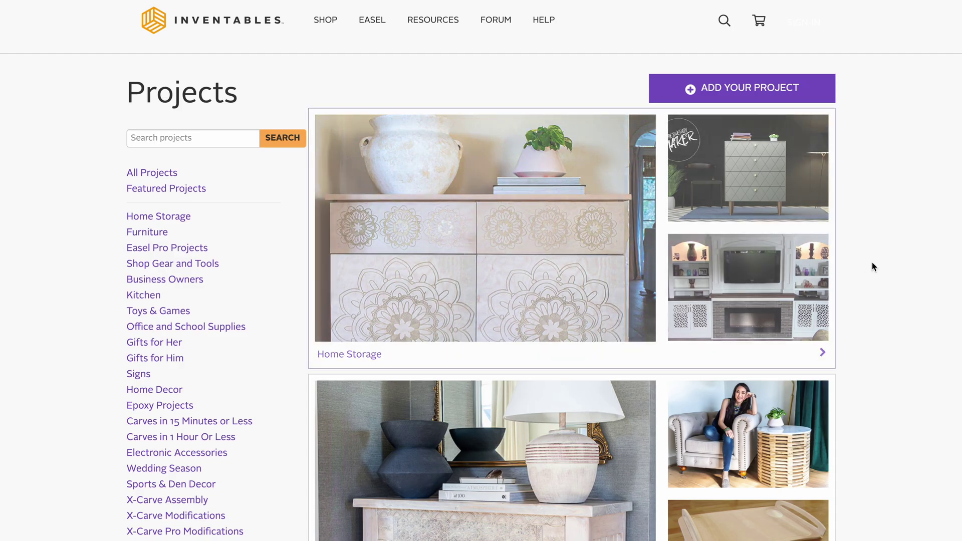
{"action": "scroll", "coordinate": [884, 265], "scroll_direction": "down", "scroll_amount": 5}
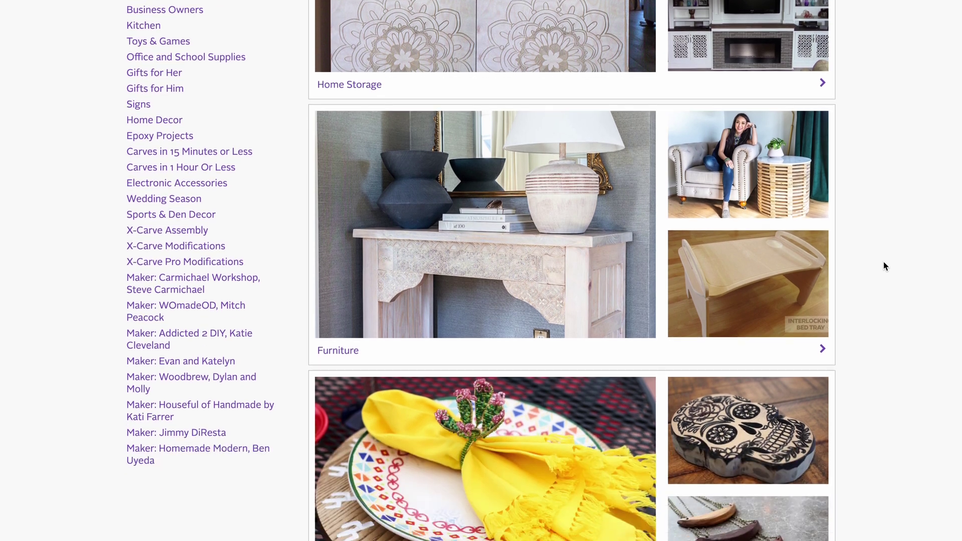
{"action": "scroll", "coordinate": [885, 266], "scroll_direction": "down", "scroll_amount": 6}
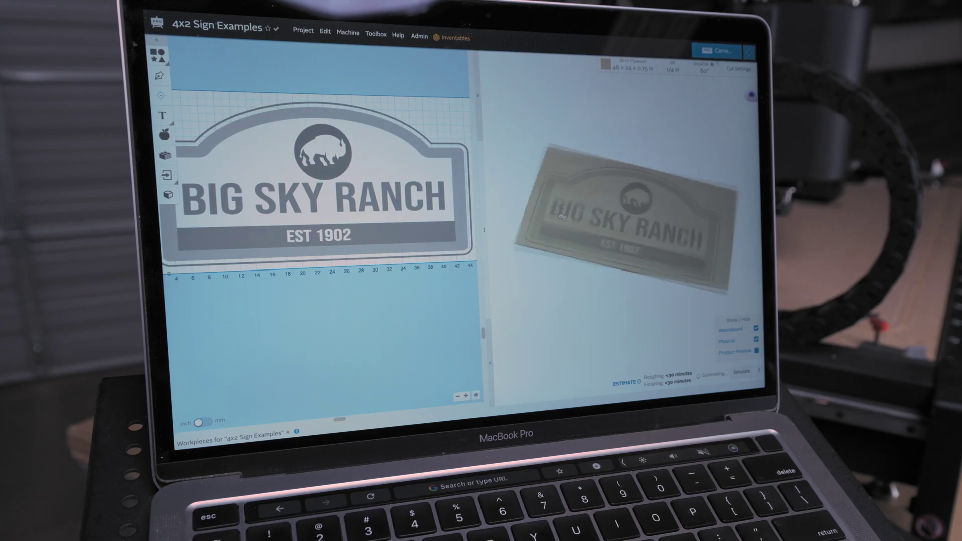
Make the sign's main text read BIG SKY RANCH and simulate the carve.
{"action": "left_click_drag", "start_coordinate": [556, 215], "coordinate": [611, 236]}
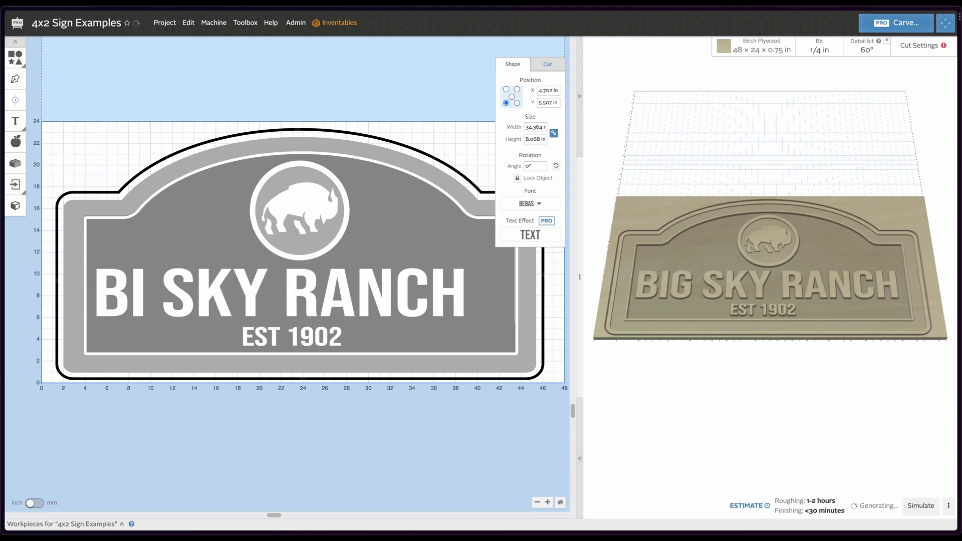
{"action": "key", "text": "BackSpace"}
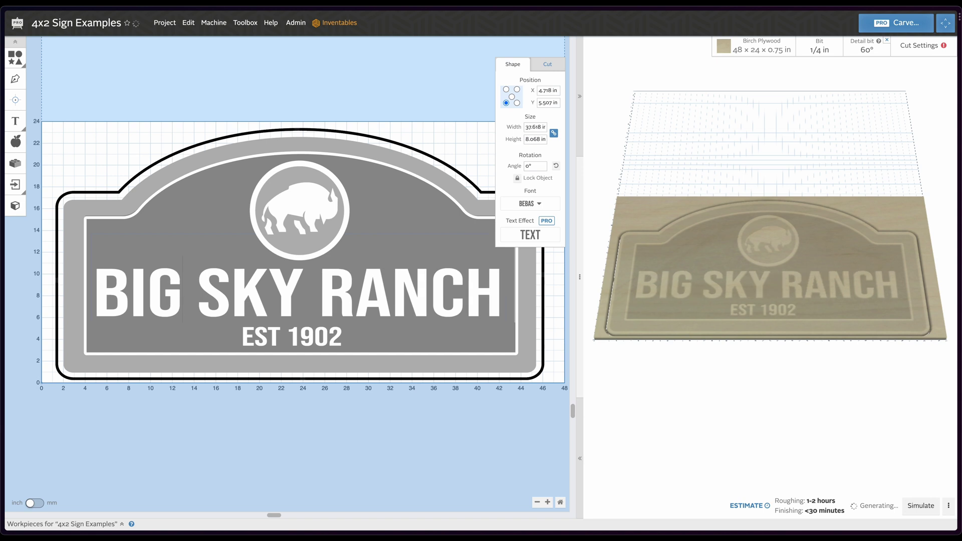
{"action": "left_click", "coordinate": [922, 506]}
{"action": "left_click_drag", "start_coordinate": [797, 500], "coordinate": [822, 500]}
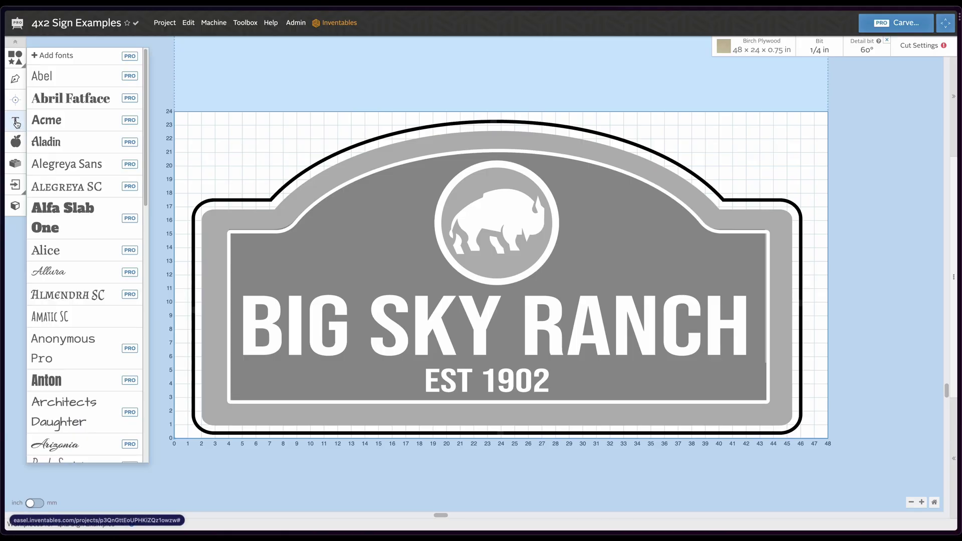
Browse the available text fonts and the Pro designs in the Design Library.
{"action": "scroll", "coordinate": [102, 349], "scroll_direction": "down", "scroll_amount": 5}
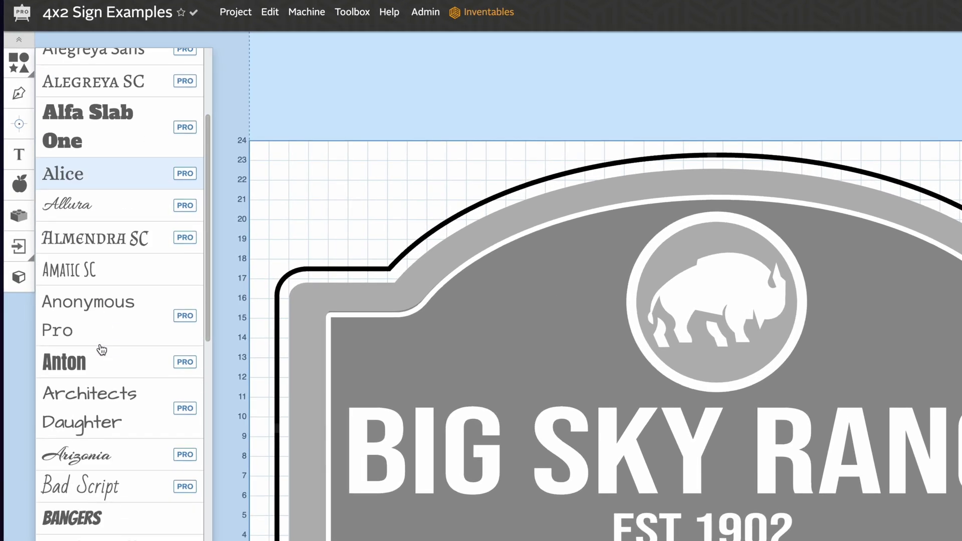
{"action": "left_click", "coordinate": [19, 184]}
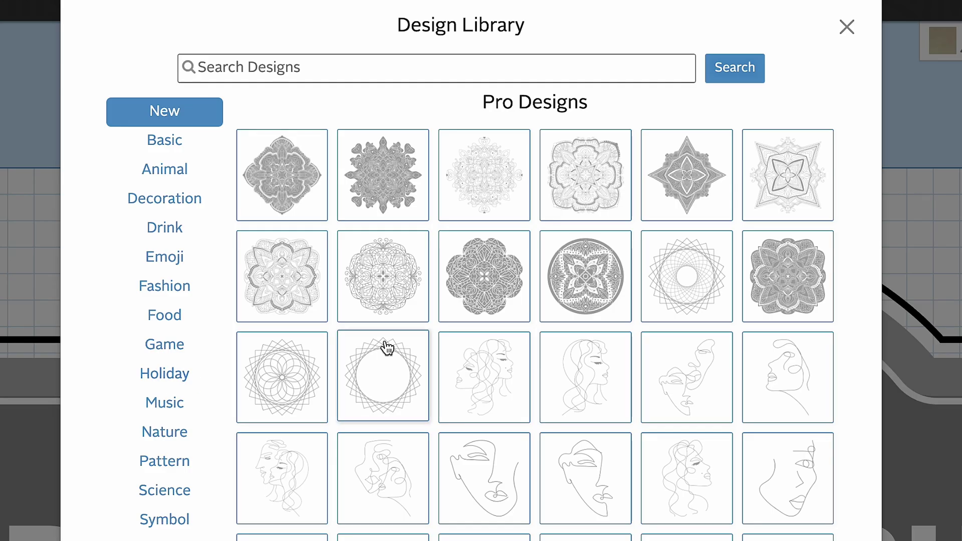
{"action": "scroll", "coordinate": [386, 343], "scroll_direction": "down", "scroll_amount": 10}
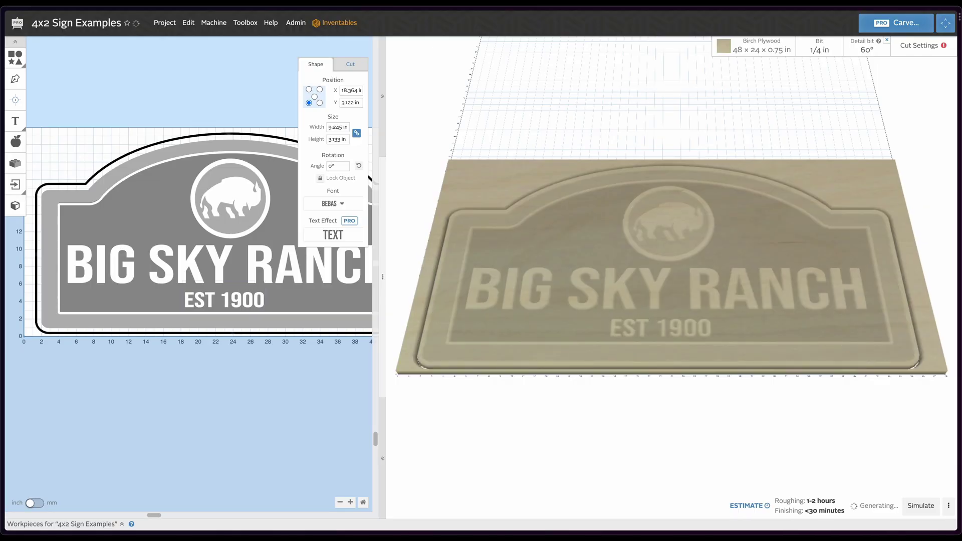
Examine the sign's 3D preview from several angles, including the simulated toolpaths around the bison emblem.
{"action": "left_click_drag", "start_coordinate": [629, 341], "coordinate": [532, 287]}
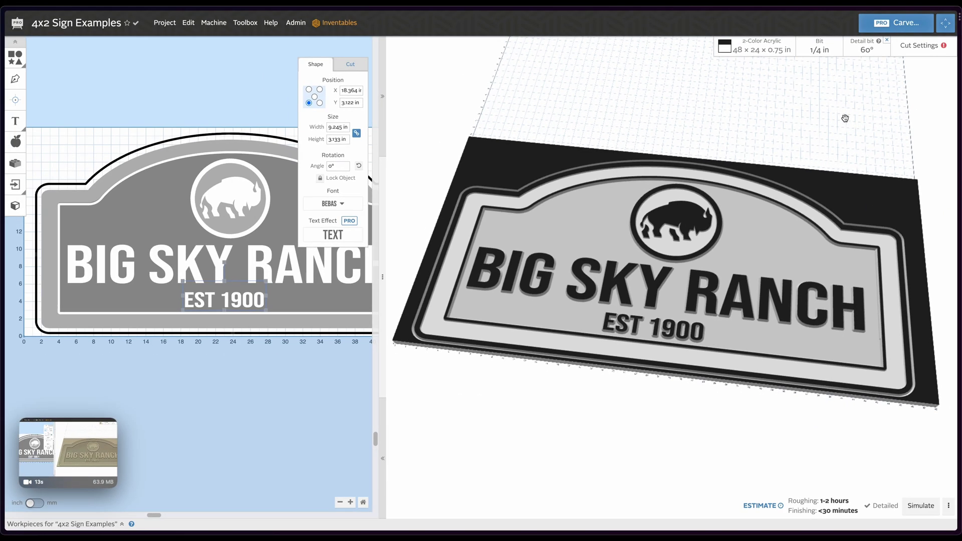
{"action": "left_click_drag", "start_coordinate": [840, 118], "coordinate": [797, 125]}
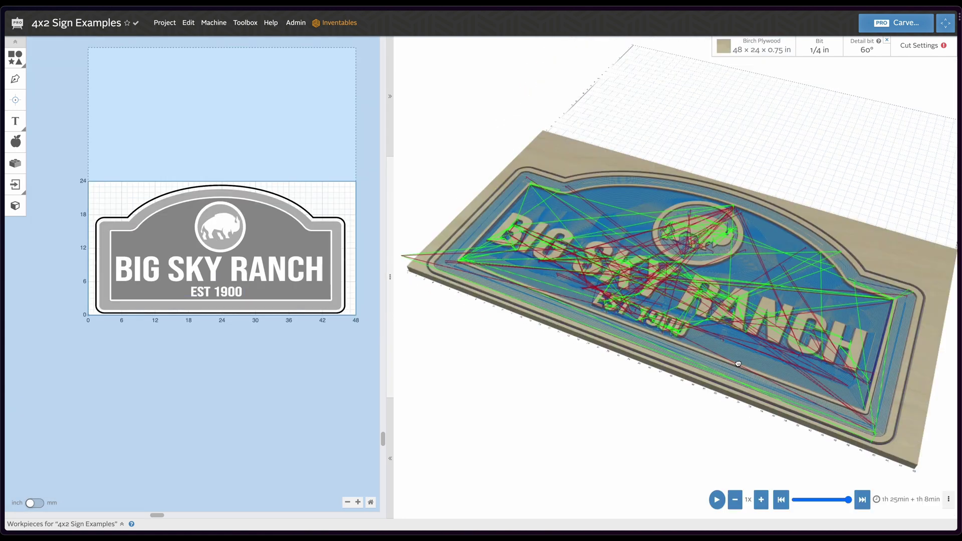
{"action": "left_click_drag", "start_coordinate": [812, 409], "coordinate": [833, 426]}
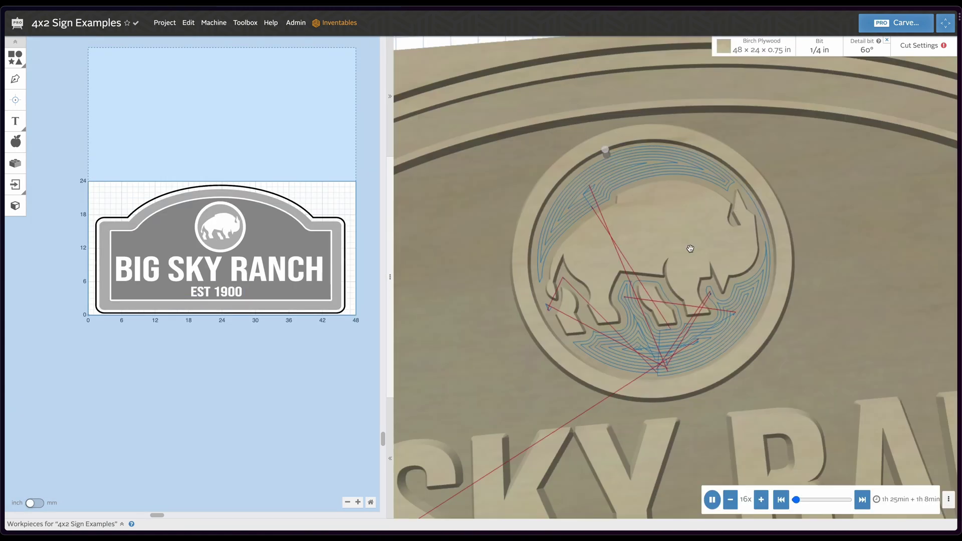
{"action": "scroll", "coordinate": [690, 249], "scroll_direction": "down", "scroll_amount": 10}
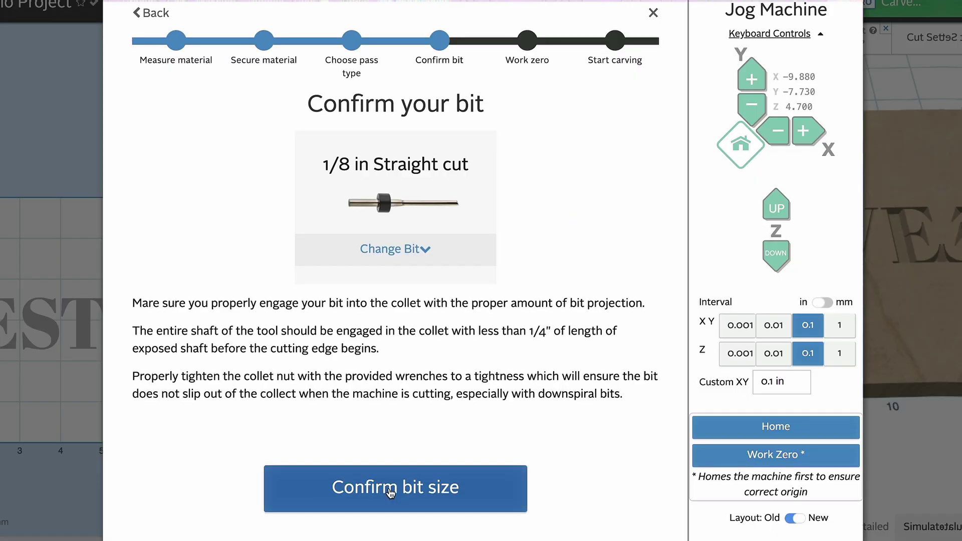
Confirm the 1/8 in straight cut bit in the carve setup.
{"action": "left_click", "coordinate": [391, 493]}
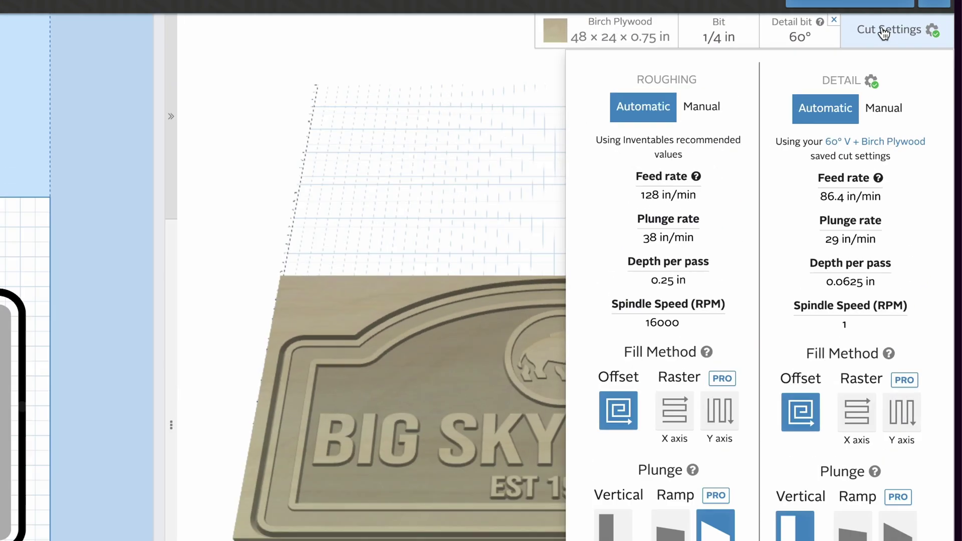
Try manual roughing cut settings for the Birch Plywood sign and return them to automatic.
{"action": "left_click", "coordinate": [810, 91]}
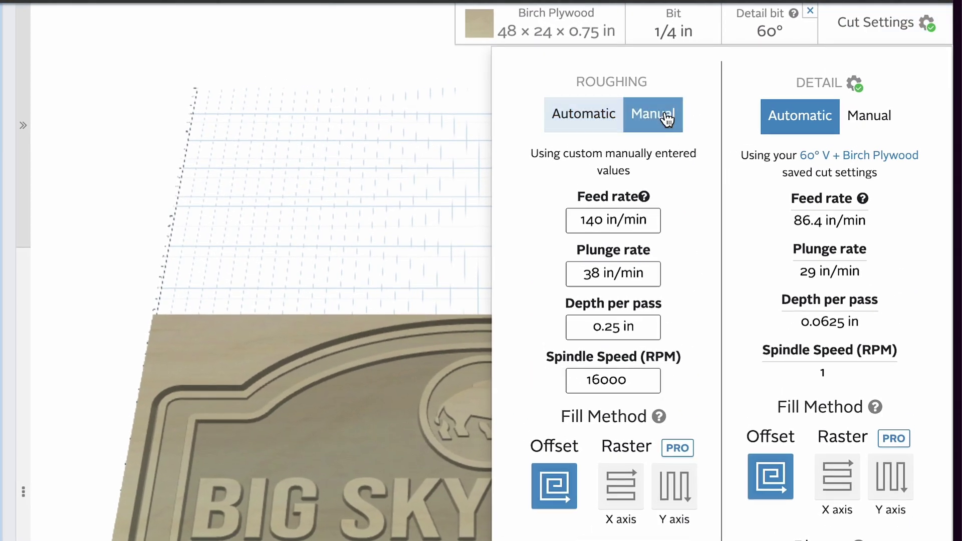
{"action": "left_click", "coordinate": [577, 121]}
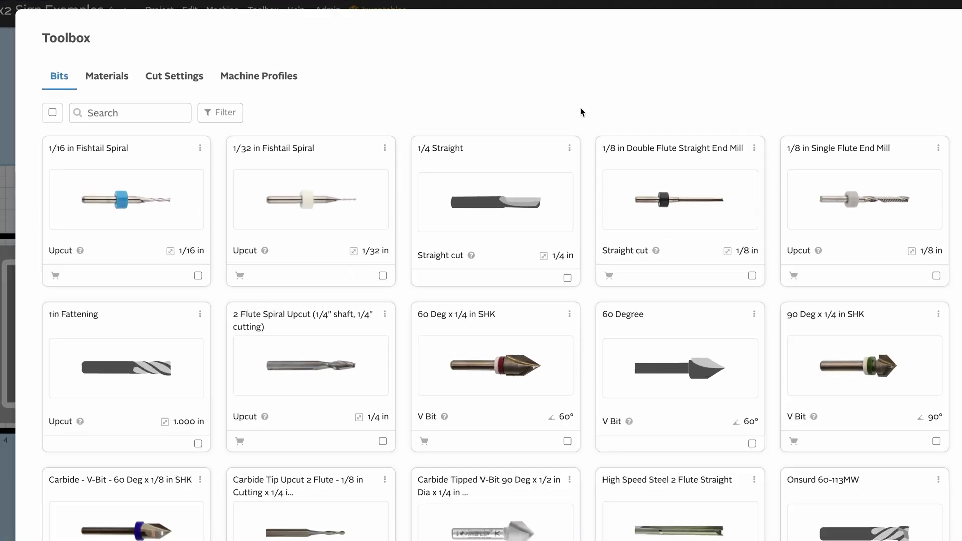
Start new toolbox cut settings for the X-Carve Pro 4x2, Onsurd 63-622 bit and Birch Plywood with a 200 in/min feed rate.
{"action": "left_click", "coordinate": [175, 79]}
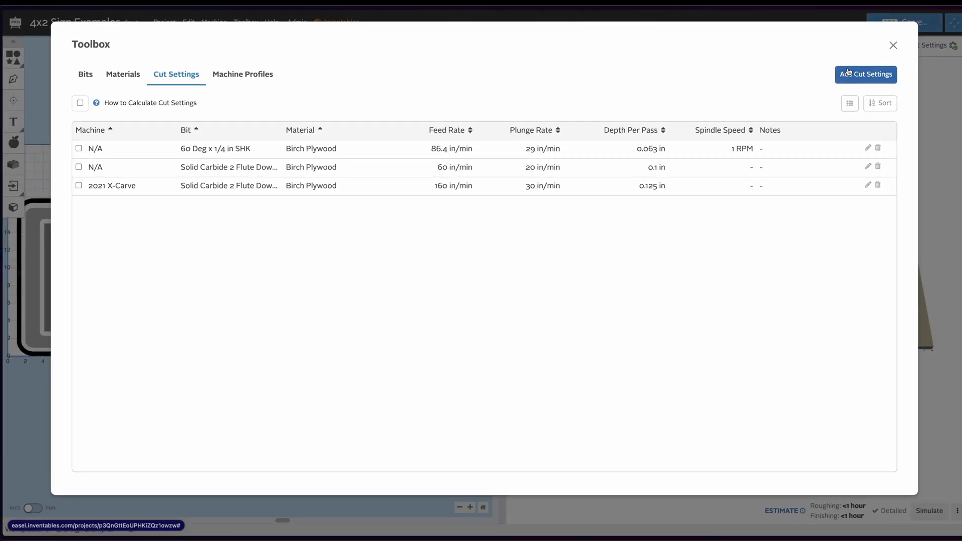
{"action": "left_click", "coordinate": [842, 74]}
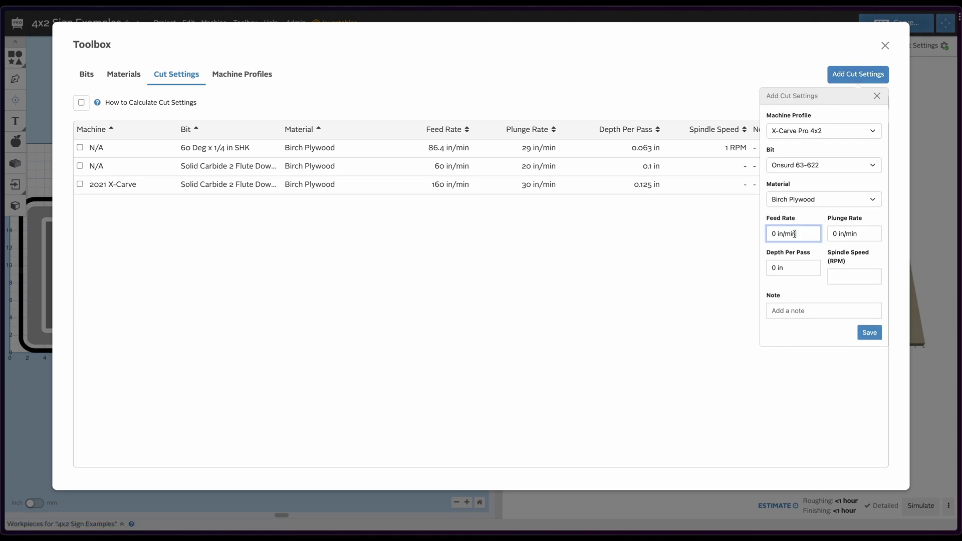
{"action": "type", "text": "200"}
{"action": "key", "text": "Tab"}
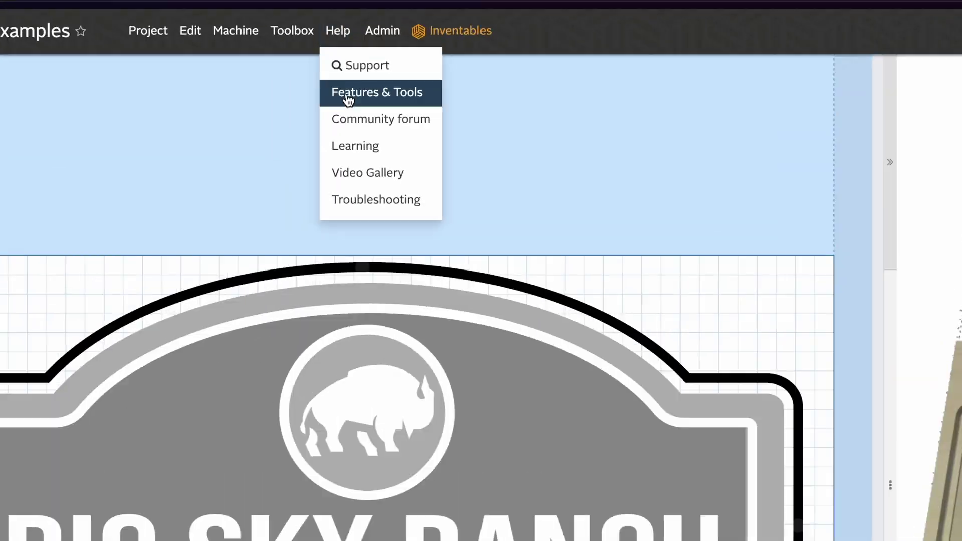
Read the Features & Tools entries on X-Carve Pro Spindle Pause, Toolbox Refresh - Beta Release and Easy Volume Rotation.
{"action": "left_click", "coordinate": [295, 56]}
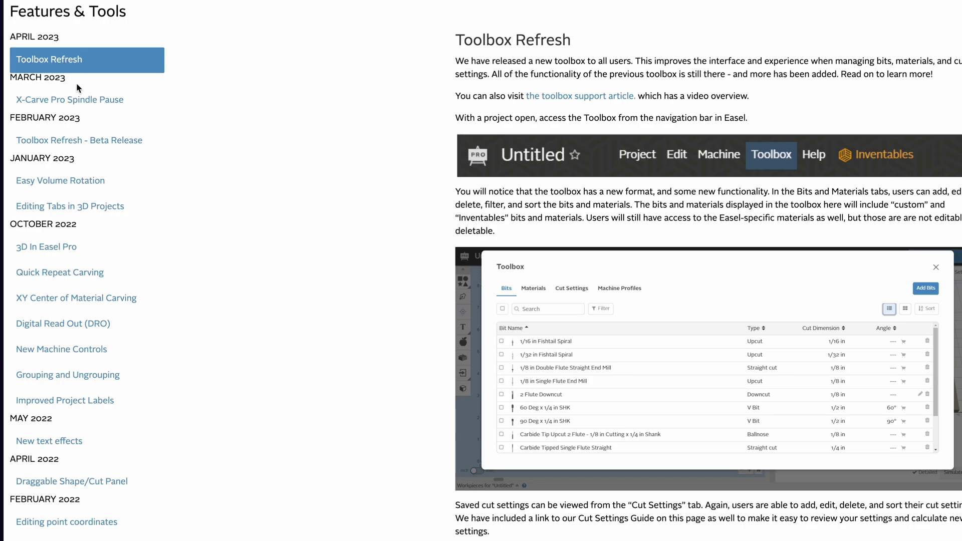
{"action": "left_click", "coordinate": [87, 105]}
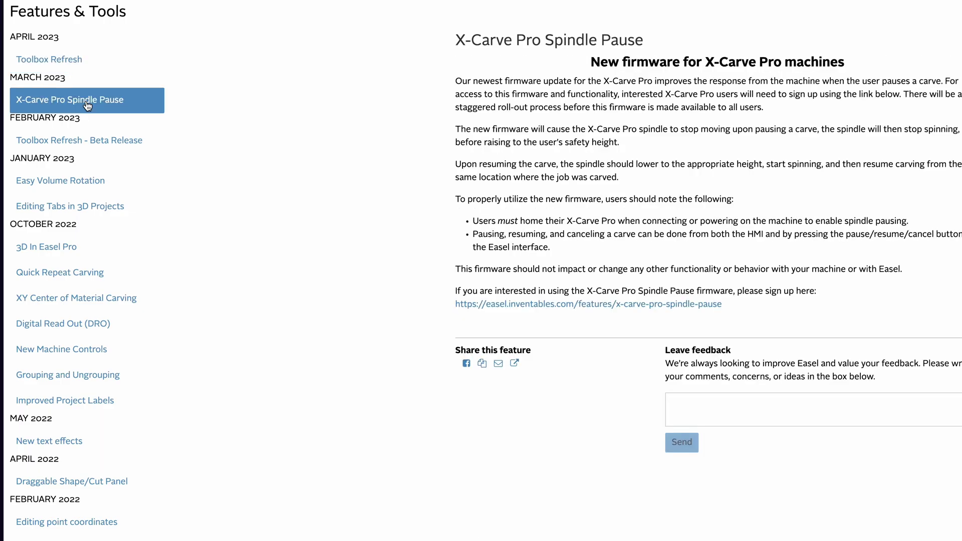
{"action": "left_click", "coordinate": [88, 142]}
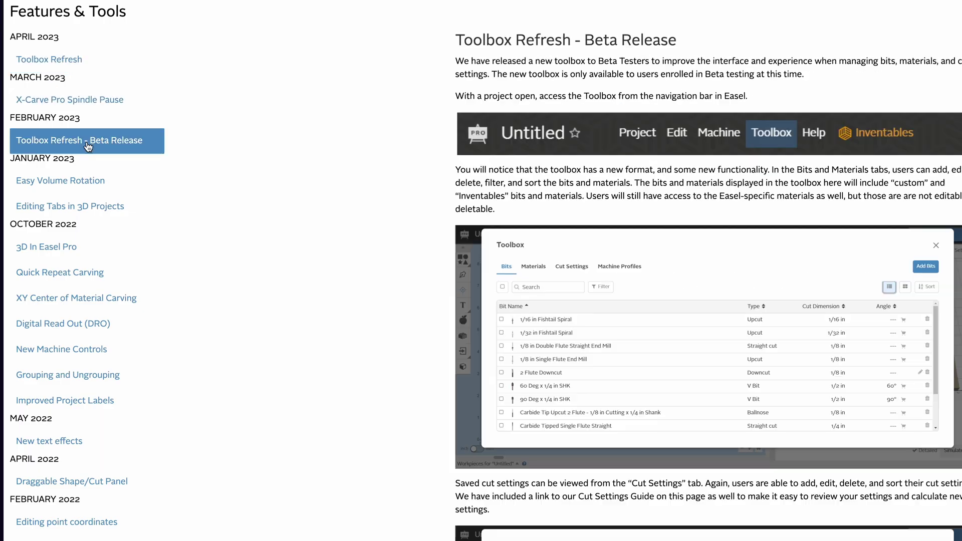
{"action": "left_click", "coordinate": [88, 182]}
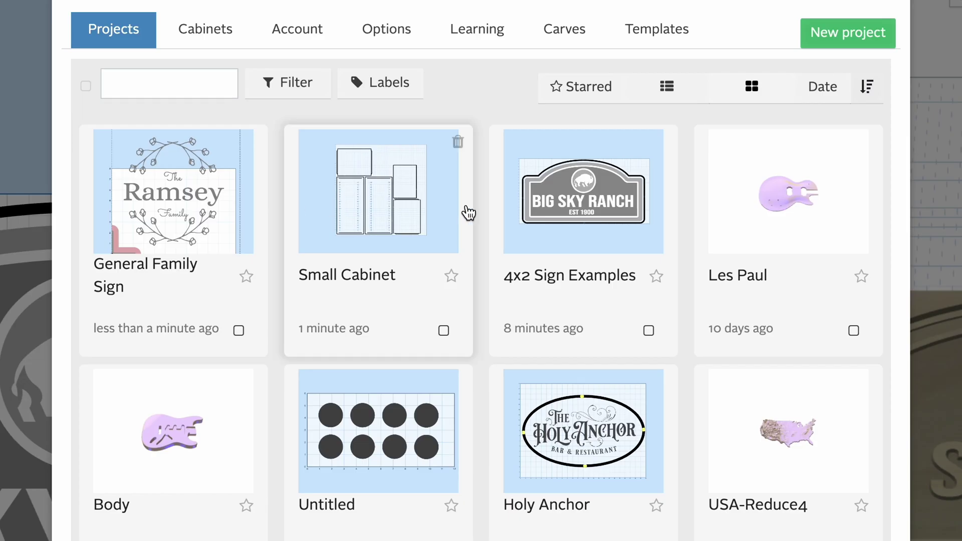
Look through the saved projects and examine the 3D garage sign model from another angle.
{"action": "scroll", "coordinate": [469, 213], "scroll_direction": "down", "scroll_amount": 3}
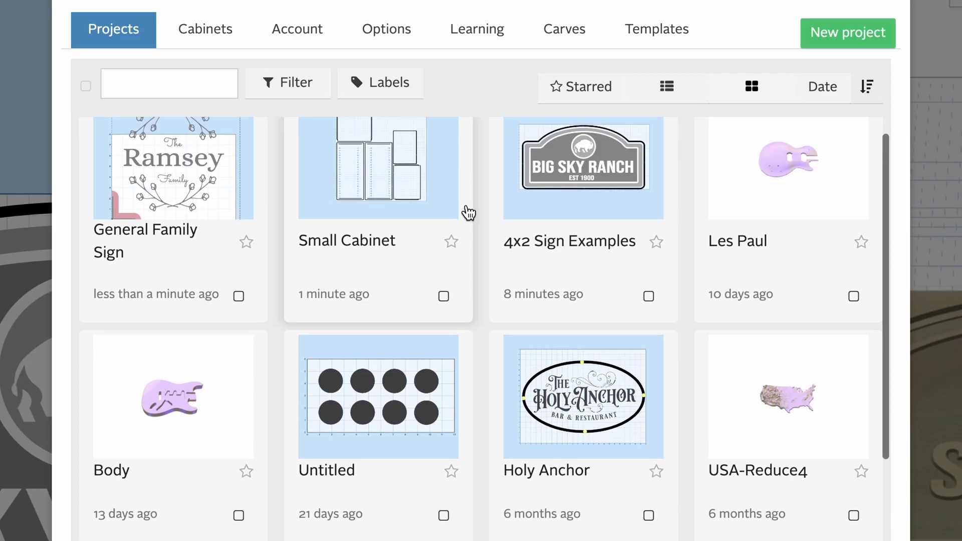
{"action": "scroll", "coordinate": [469, 213], "scroll_direction": "down", "scroll_amount": 4}
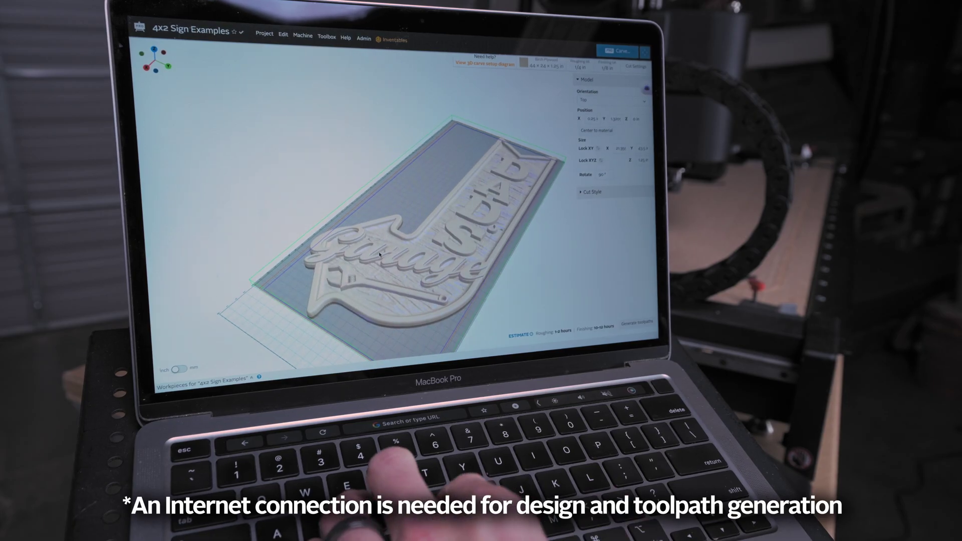
{"action": "left_click_drag", "start_coordinate": [512, 250], "coordinate": [618, 223]}
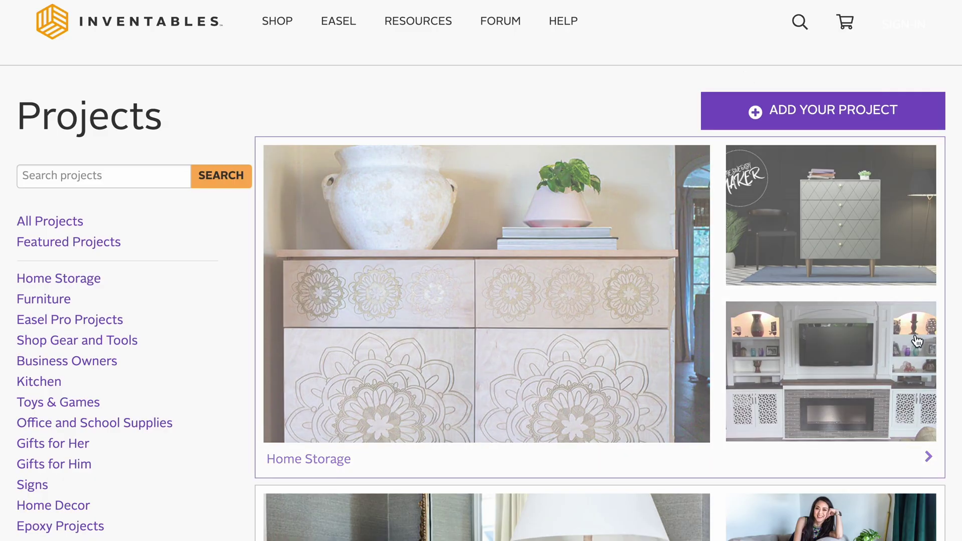
Browse the Inventables project gallery categories and inspect the 3D garage sign model again.
{"action": "scroll", "coordinate": [481, 270], "scroll_direction": "down", "scroll_amount": 8}
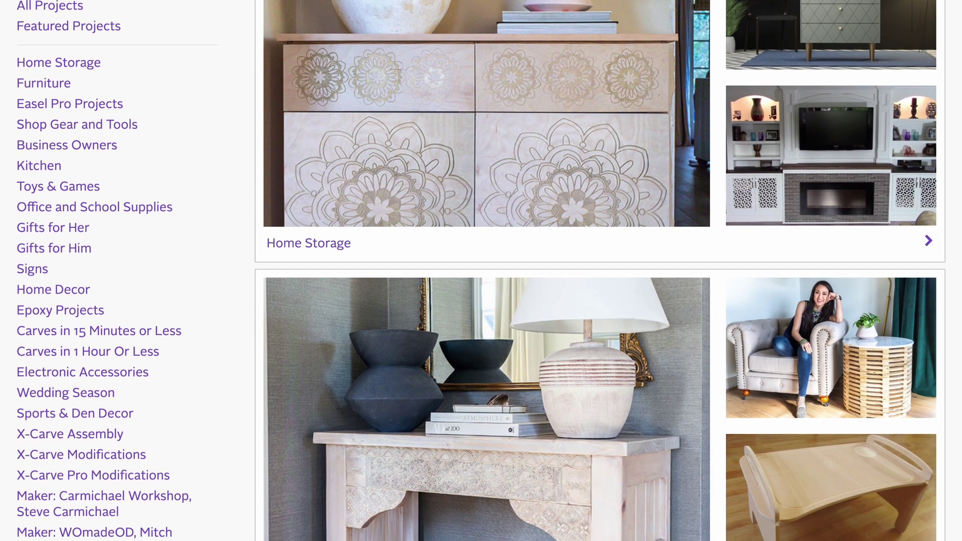
{"action": "scroll", "coordinate": [600, 270], "scroll_direction": "down", "scroll_amount": 9}
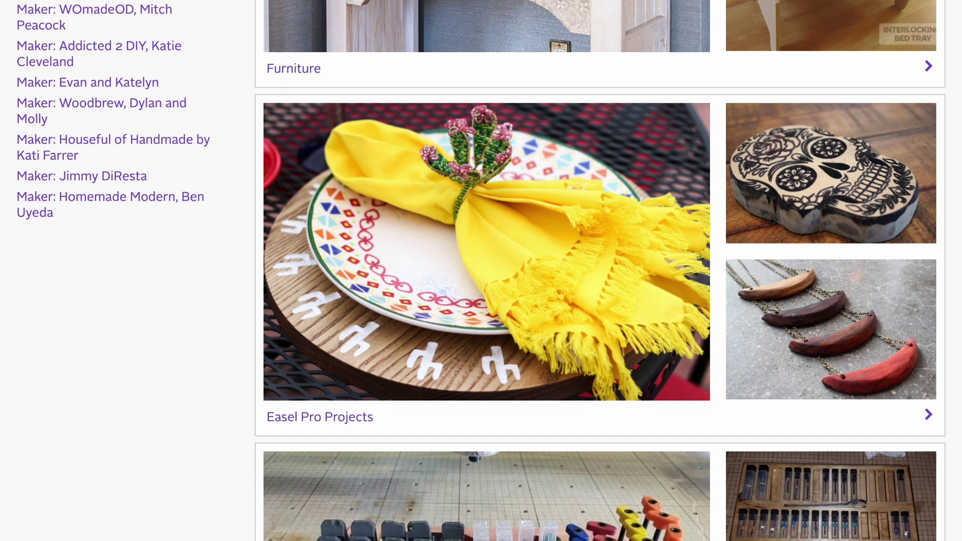
{"action": "scroll", "coordinate": [600, 270], "scroll_direction": "down", "scroll_amount": 11}
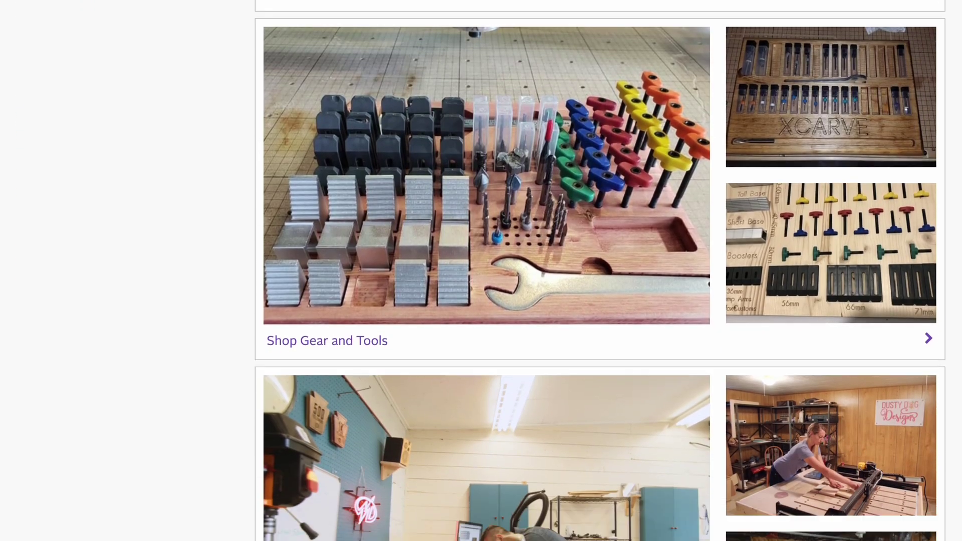
{"action": "scroll", "coordinate": [600, 271], "scroll_direction": "down", "scroll_amount": 11}
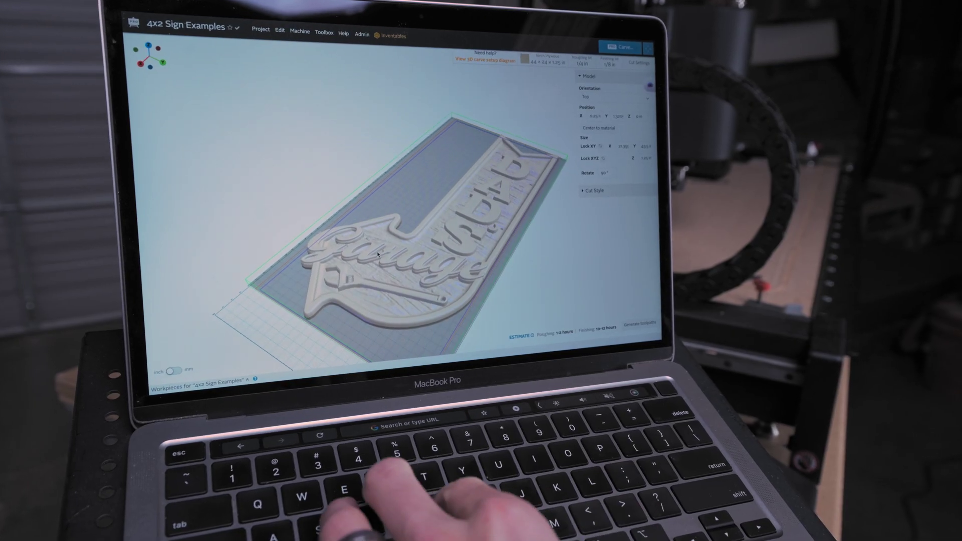
{"action": "left_click_drag", "start_coordinate": [378, 253], "coordinate": [507, 240]}
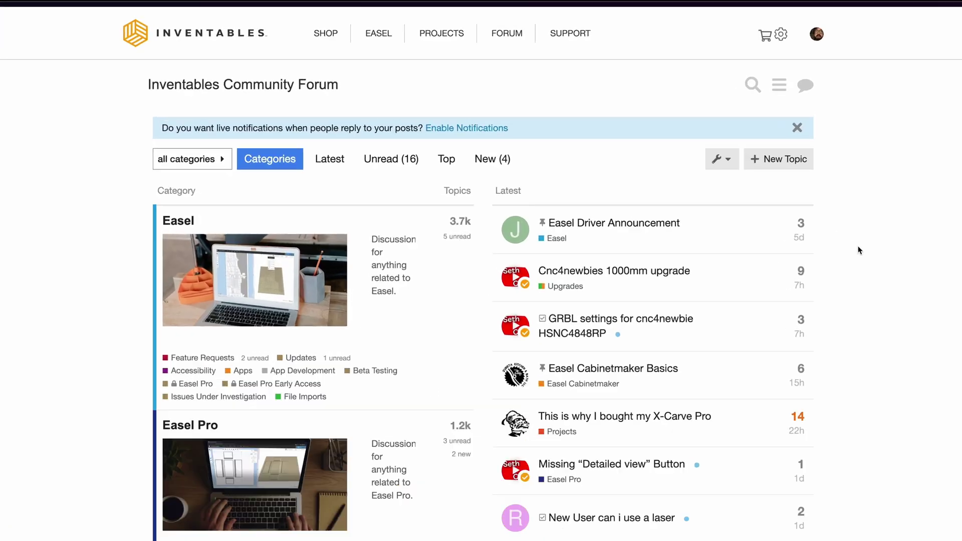
Look through the categories and latest topics of the Inventables Community Forum.
{"action": "scroll", "coordinate": [481, 301], "scroll_direction": "down", "scroll_amount": 4}
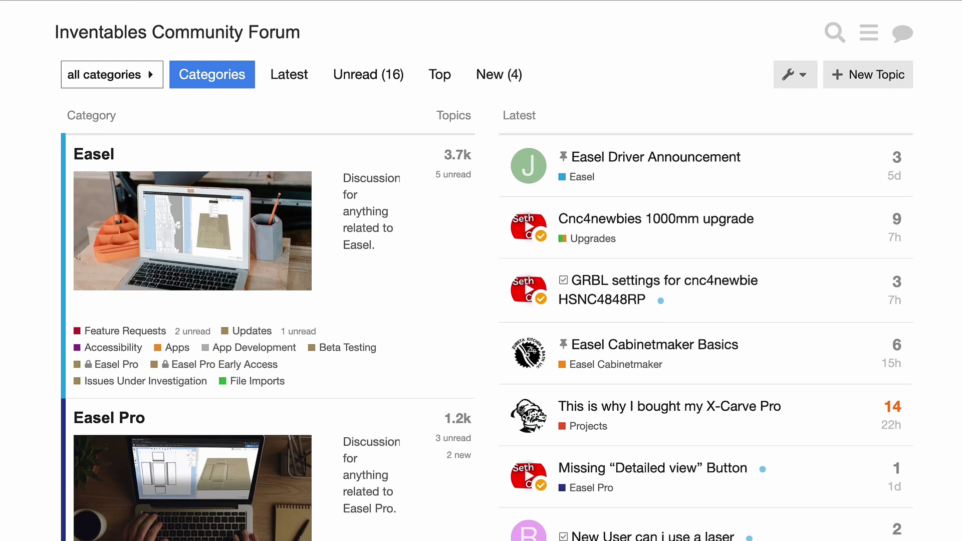
{"action": "scroll", "coordinate": [481, 300], "scroll_direction": "down", "scroll_amount": 6}
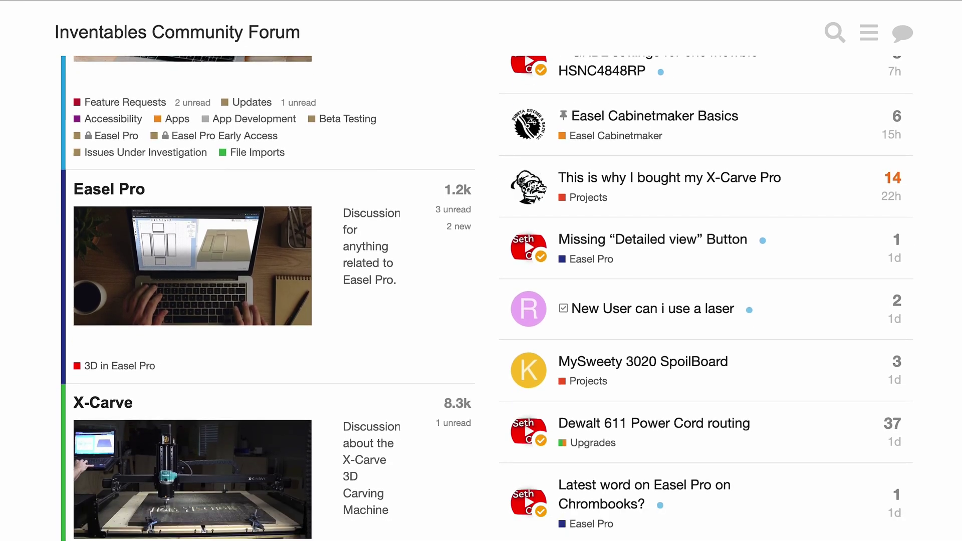
{"action": "scroll", "coordinate": [481, 301], "scroll_direction": "down", "scroll_amount": 2}
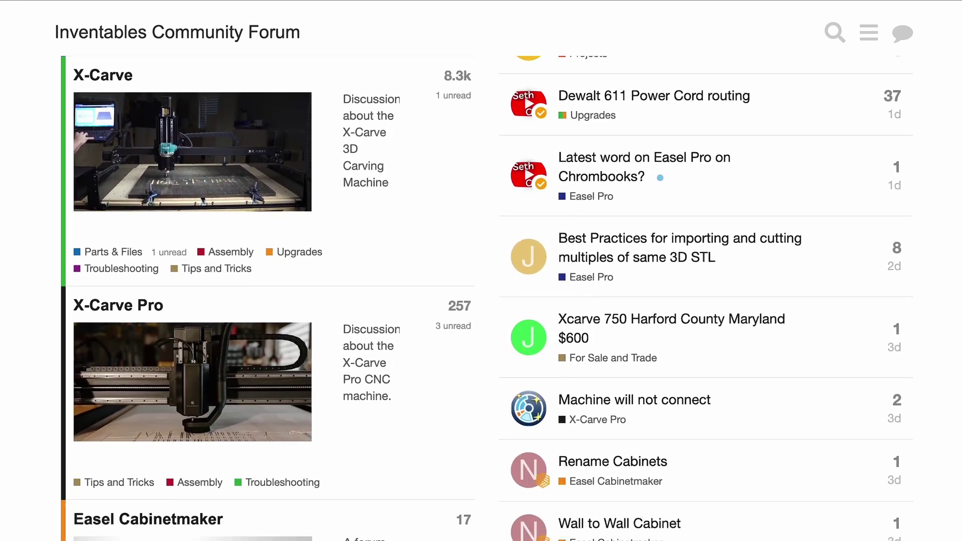